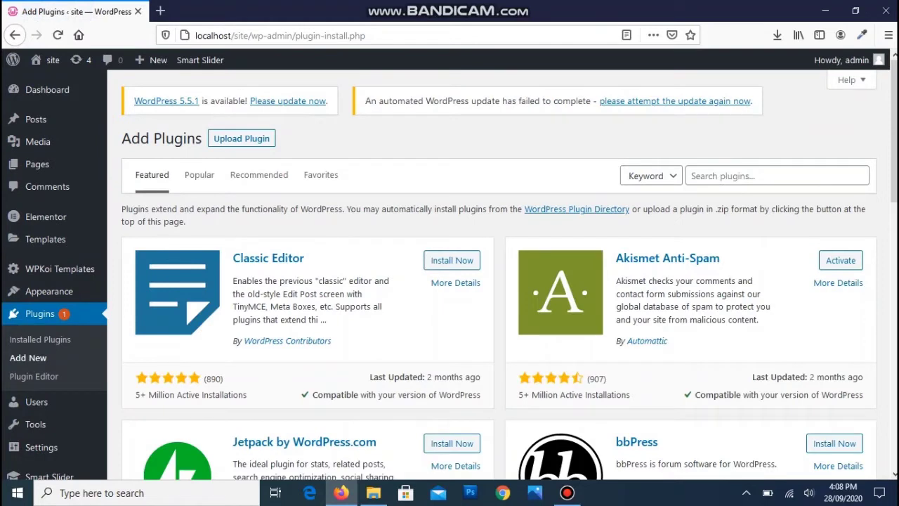
- Search the plugin directory for "smart slider"
{"action": "left_click", "coordinate": [731, 176]}
{"action": "type", "text": "smart slider"}
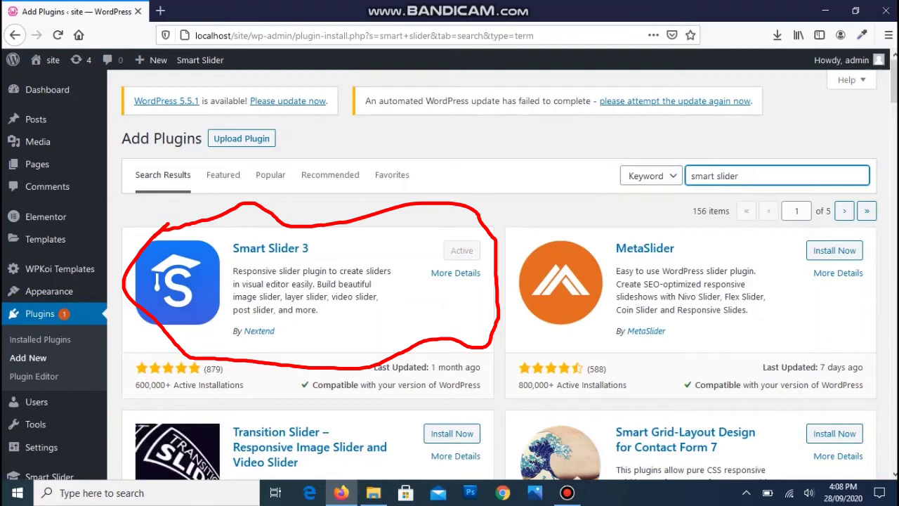
{"action": "scroll", "coordinate": [34, 376], "scroll_direction": "down", "scroll_amount": 1}
- Go to the WordPress dashboard, open Smart Slider, and continue past its welcome page to the project dashboard
{"action": "mouse_move", "coordinate": [47, 89]}
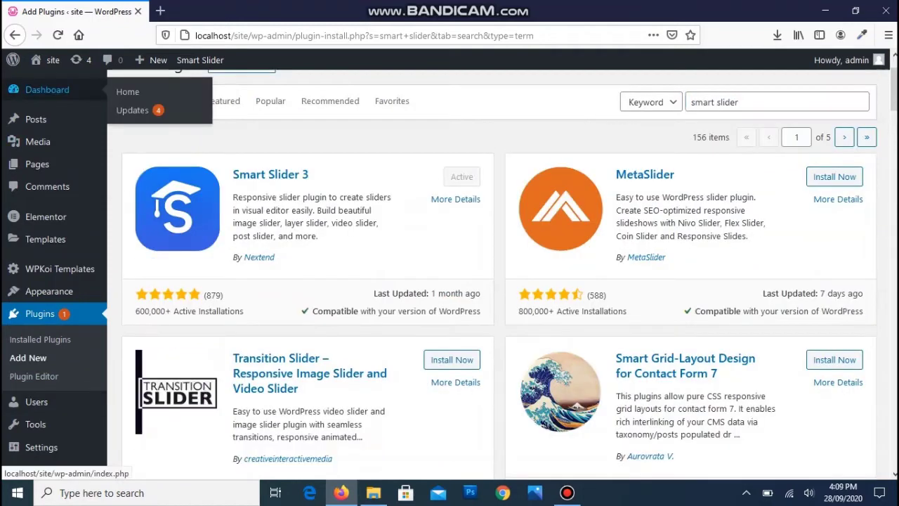
{"action": "left_click", "coordinate": [47, 89]}
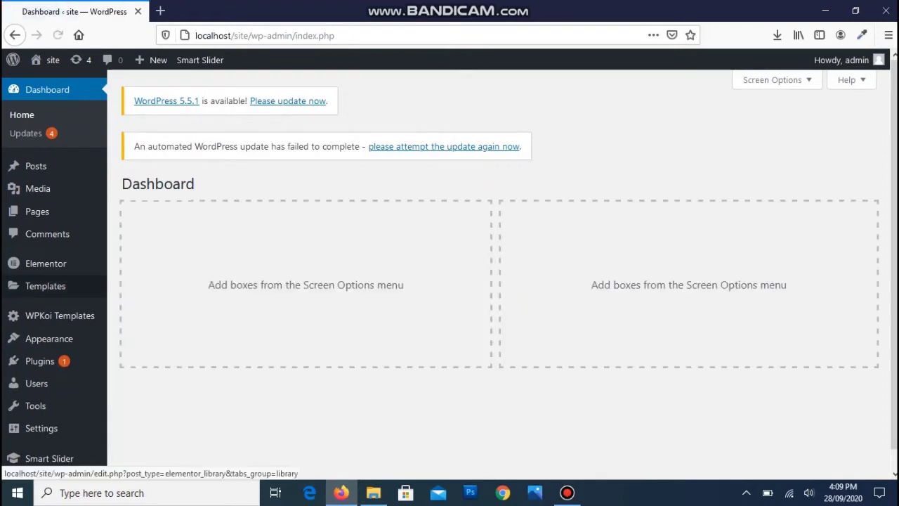
{"action": "mouse_move", "coordinate": [49, 458]}
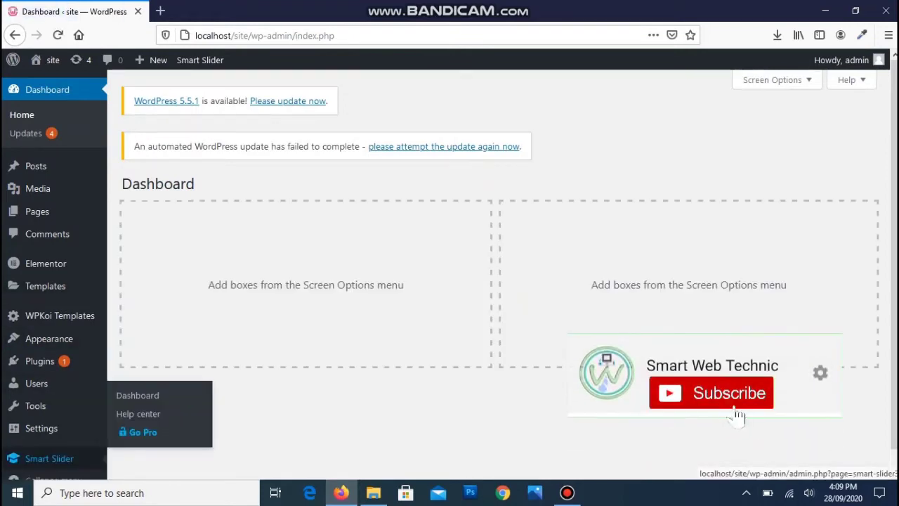
{"action": "left_click", "coordinate": [49, 458]}
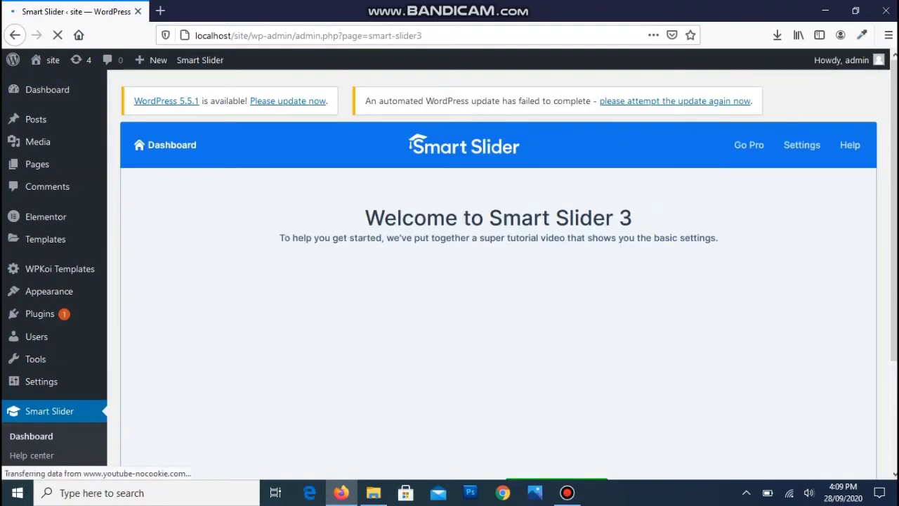
{"action": "scroll", "coordinate": [449, 269], "scroll_direction": "down", "scroll_amount": 2}
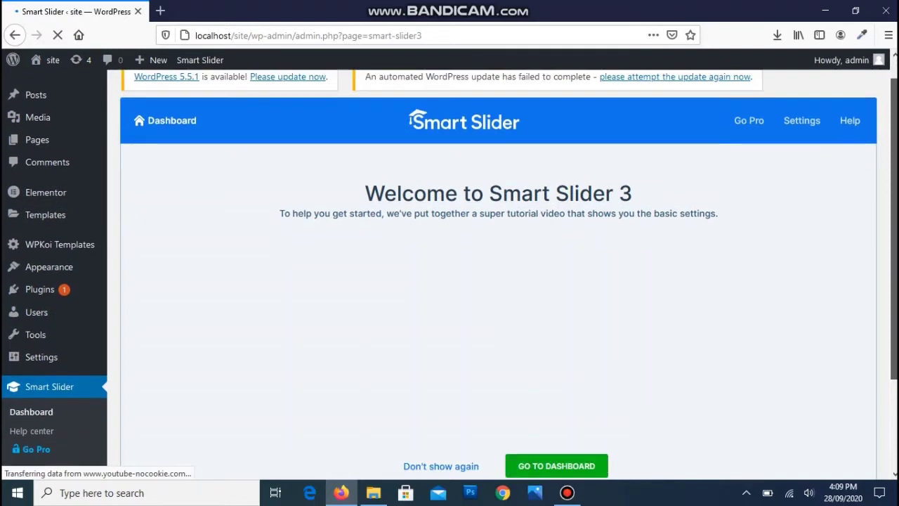
{"action": "scroll", "coordinate": [450, 269], "scroll_direction": "down", "scroll_amount": 2}
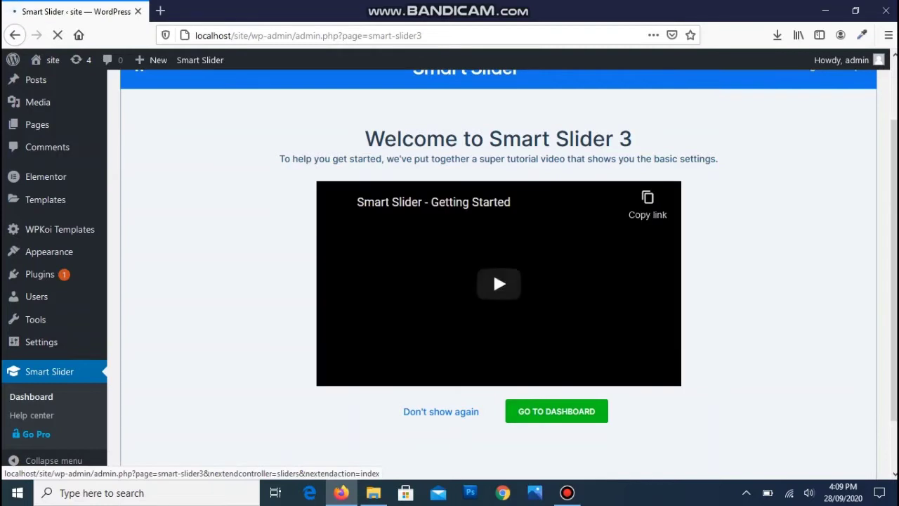
{"action": "left_click", "coordinate": [557, 411]}
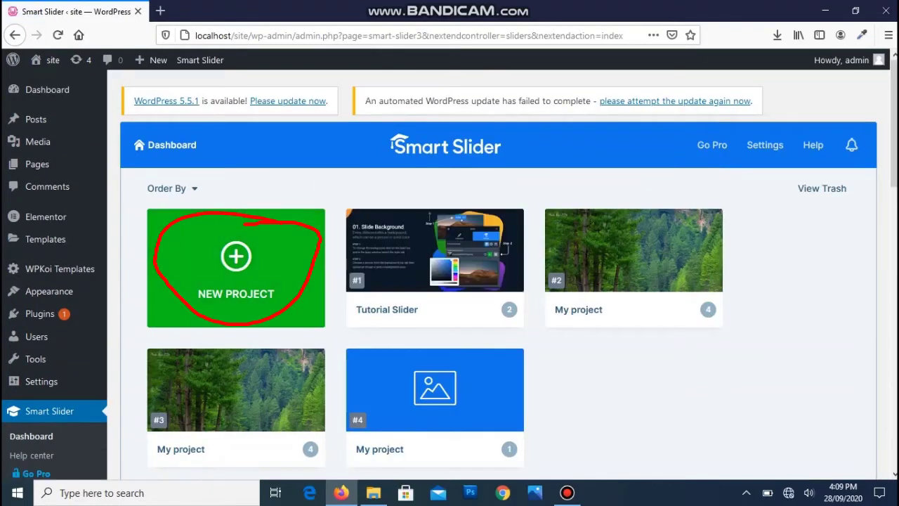
- Create a new project from scratch with the Slider project type and the Simple slider type
{"action": "left_click", "coordinate": [236, 268]}
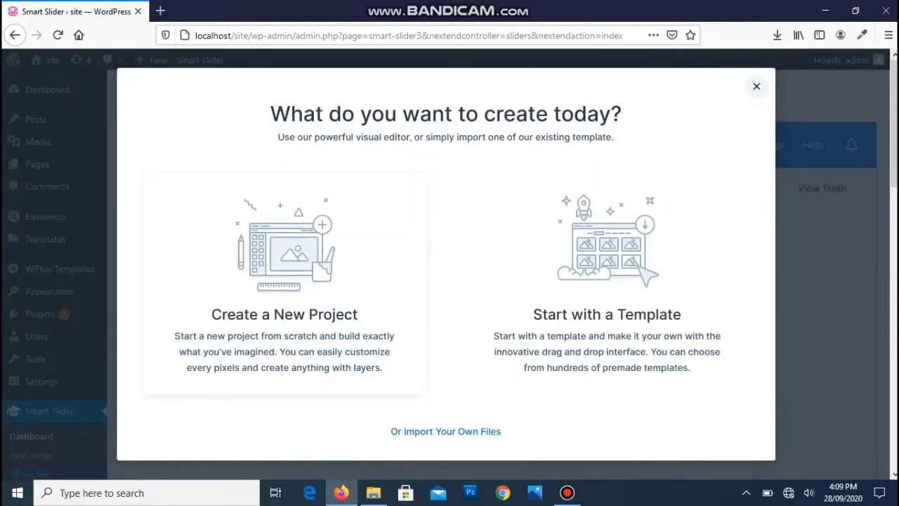
{"action": "left_click", "coordinate": [236, 269]}
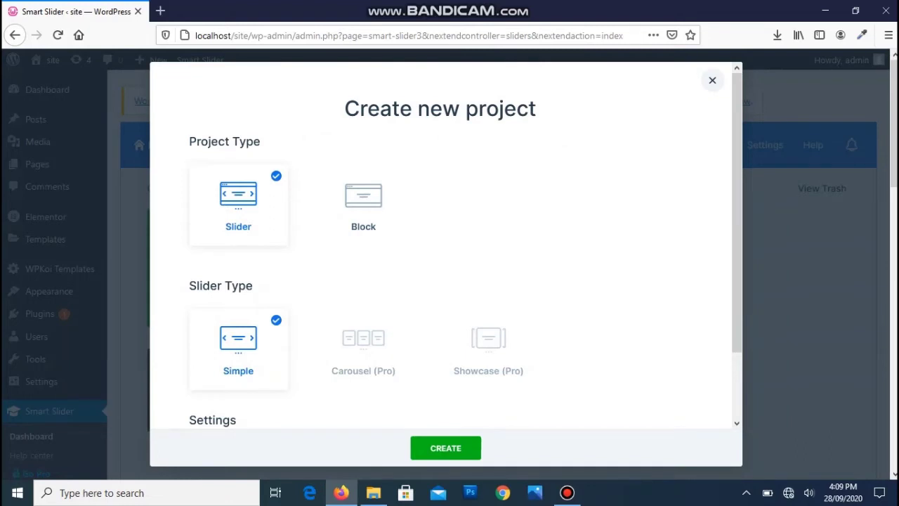
{"action": "left_click", "coordinate": [445, 448]}
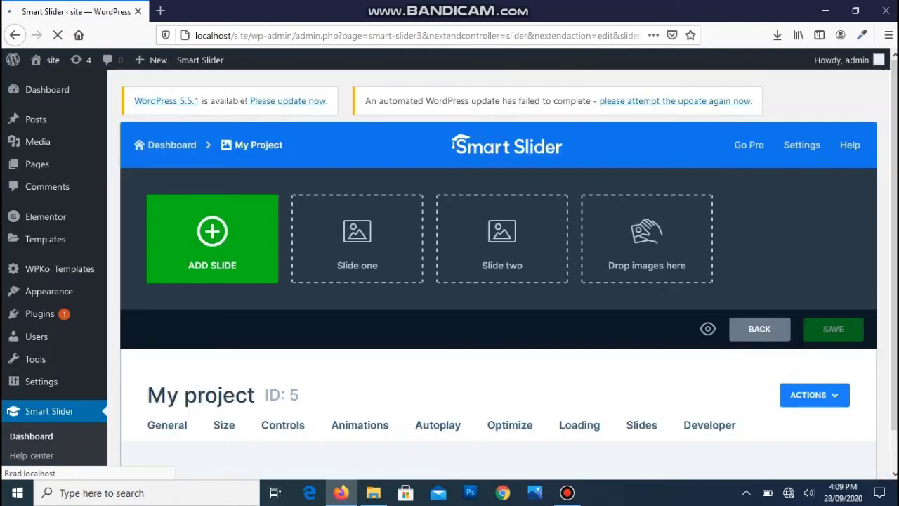
- Add dynamic slides to the project from WordPress posts, using the Posts by filter source with all categories, tags and taxonomies
{"action": "left_click", "coordinate": [211, 231]}
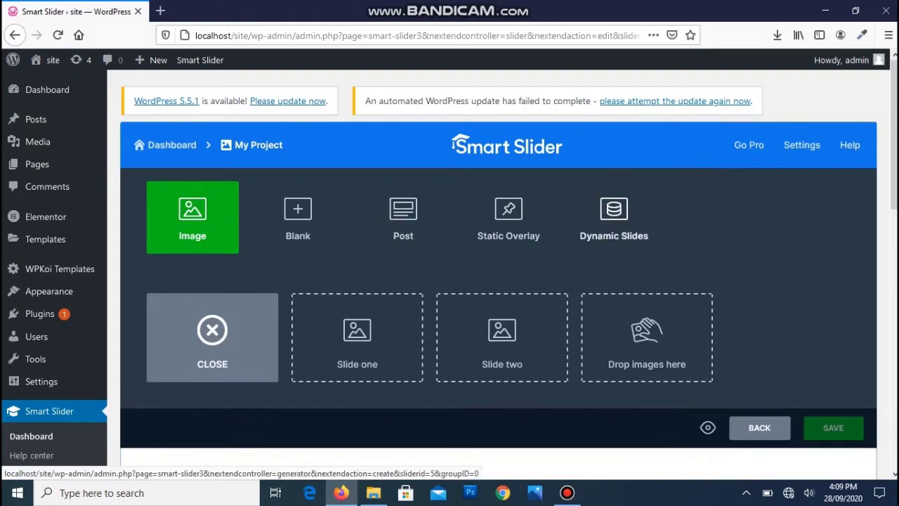
{"action": "left_click", "coordinate": [614, 218]}
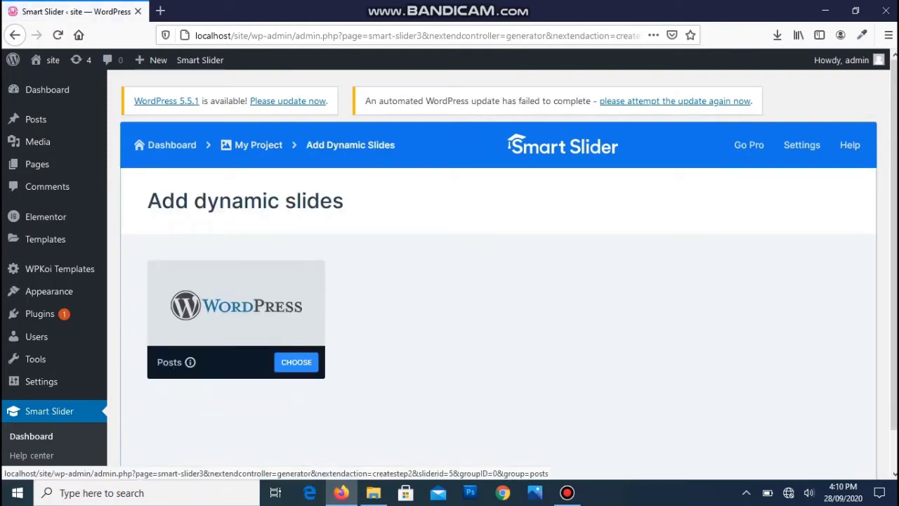
{"action": "left_click", "coordinate": [296, 361]}
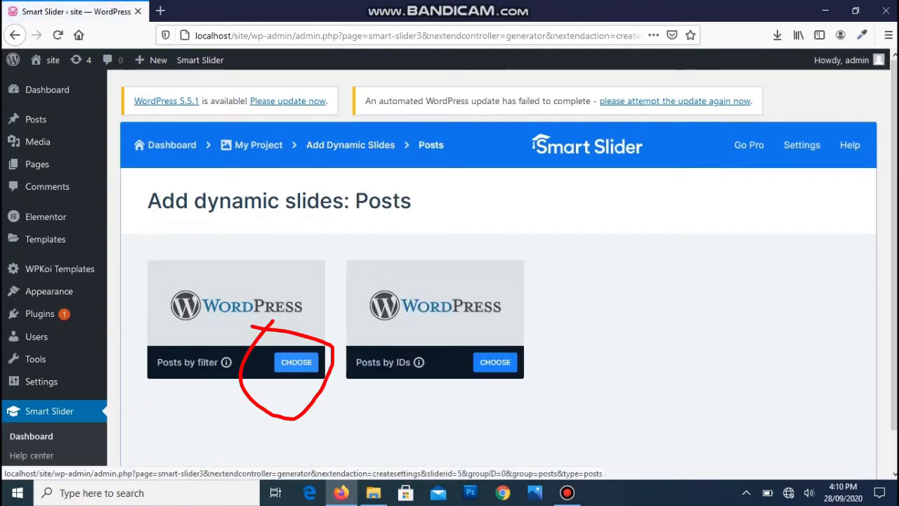
{"action": "left_click", "coordinate": [295, 362]}
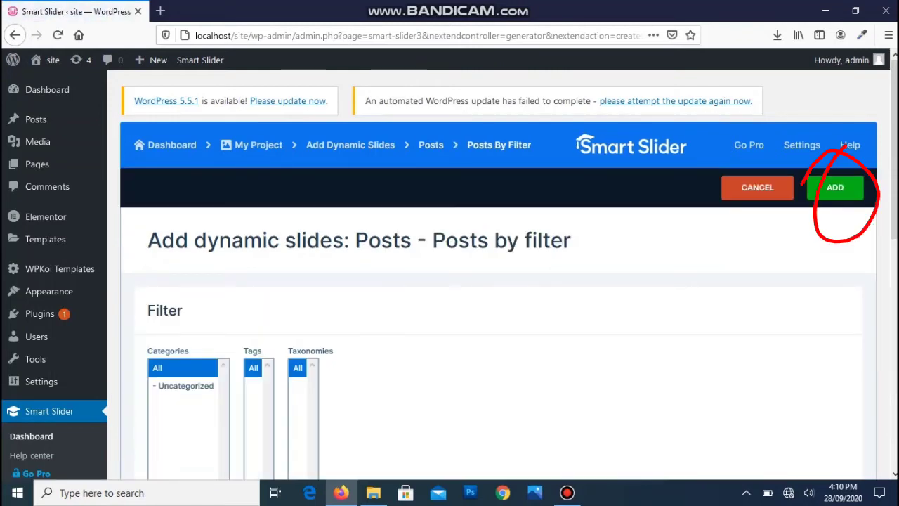
{"action": "left_click", "coordinate": [835, 186]}
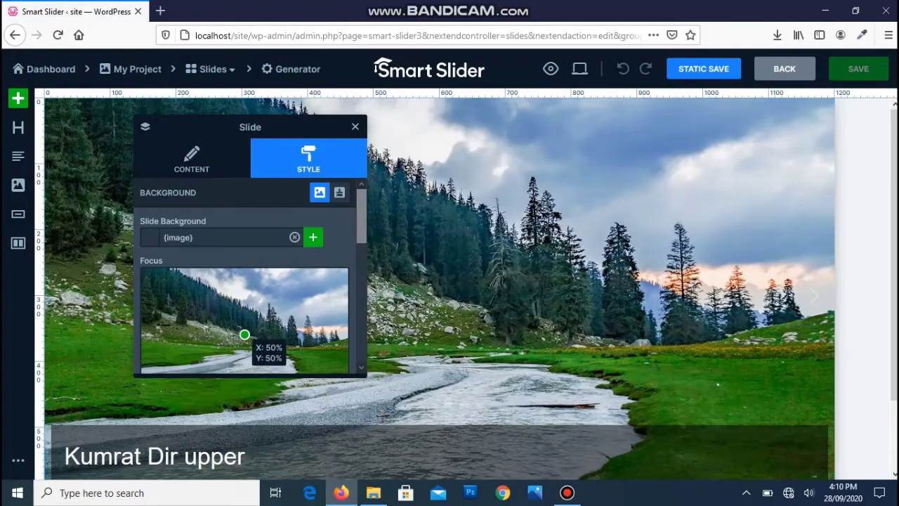
- Move the slide background's focus point slightly up and to the right, save the slide, and return to the project page
{"action": "left_click_drag", "start_coordinate": [244, 334], "coordinate": [249, 316]}
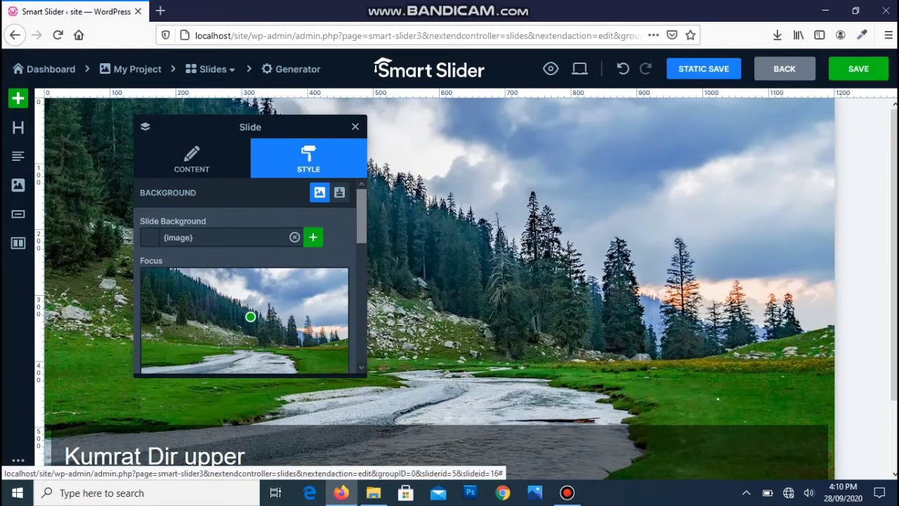
{"action": "left_click", "coordinate": [859, 68]}
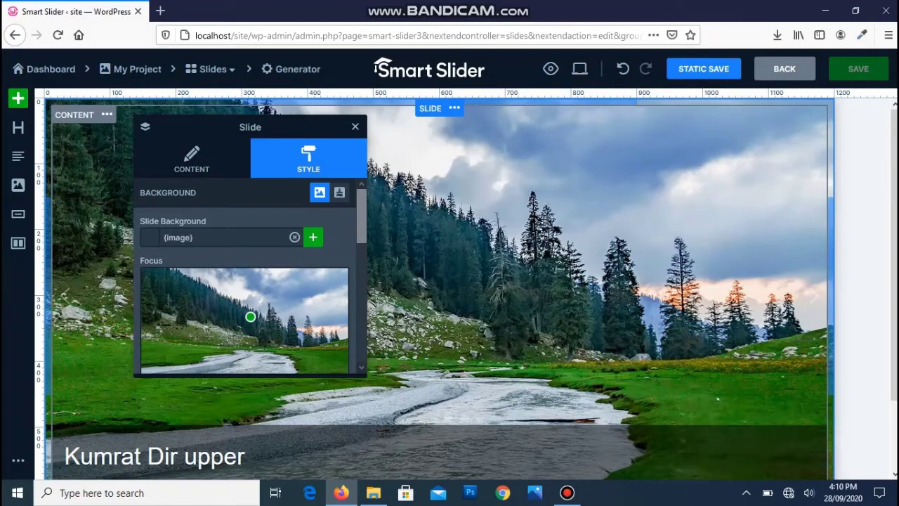
{"action": "left_click", "coordinate": [785, 68]}
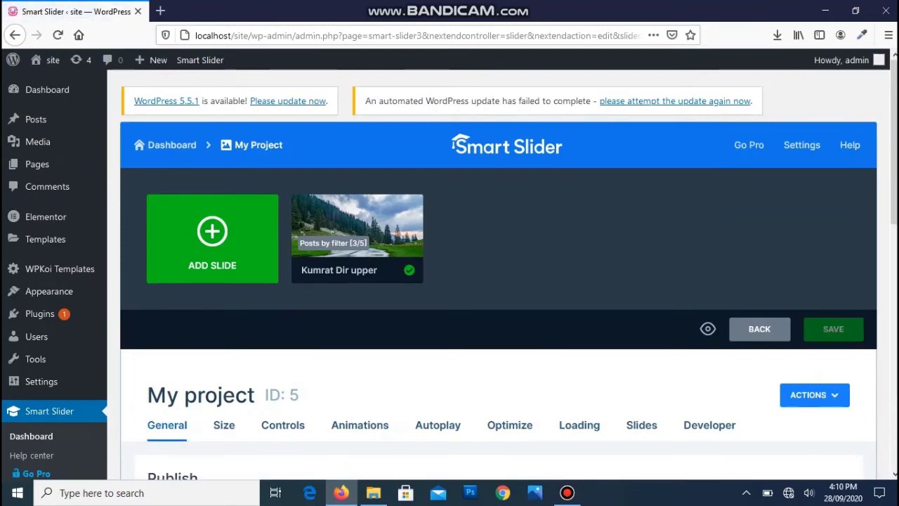
- Copy the project's shortcode [smartslider3 slider="5"] from the Publish section
{"action": "scroll", "coordinate": [498, 281], "scroll_direction": "down", "scroll_amount": 3}
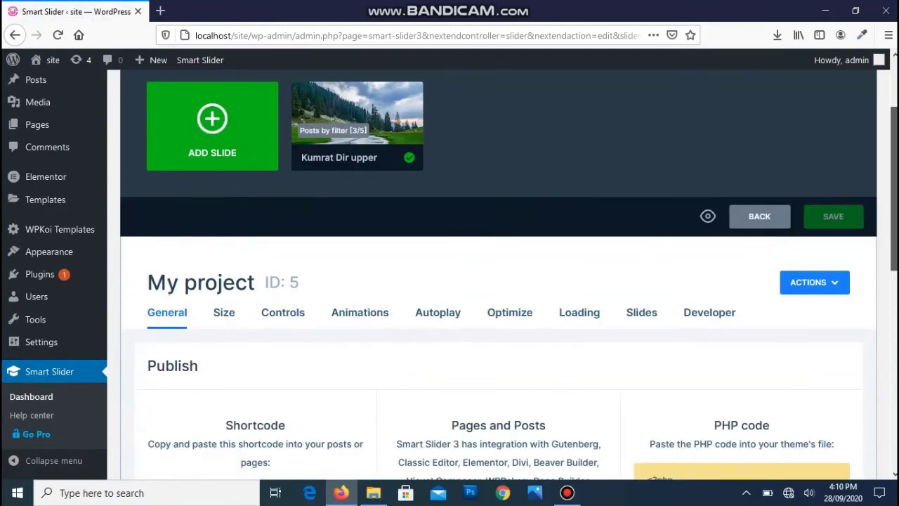
{"action": "scroll", "coordinate": [499, 281], "scroll_direction": "down", "scroll_amount": 3}
{"action": "left_click_drag", "start_coordinate": [344, 366], "coordinate": [372, 390]}
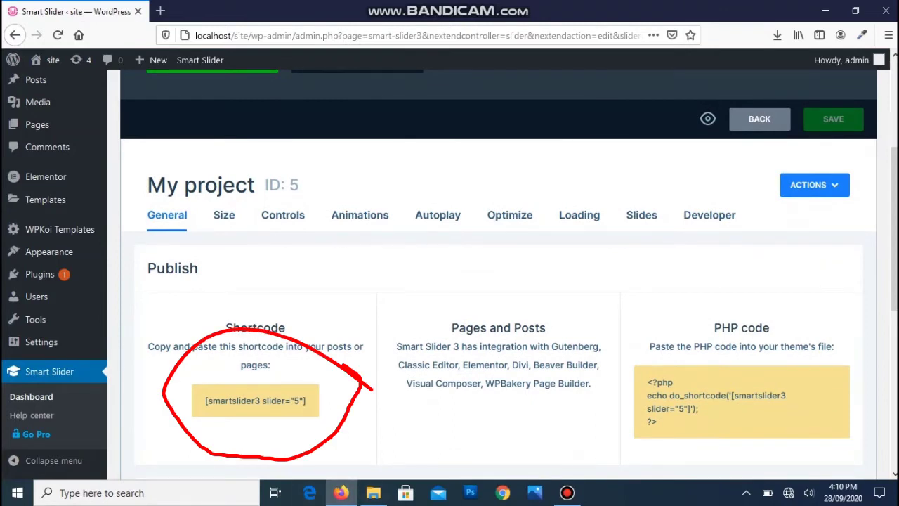
{"action": "left_click_drag", "start_coordinate": [306, 400], "coordinate": [205, 400]}
{"action": "key", "text": "ctrl+c"}
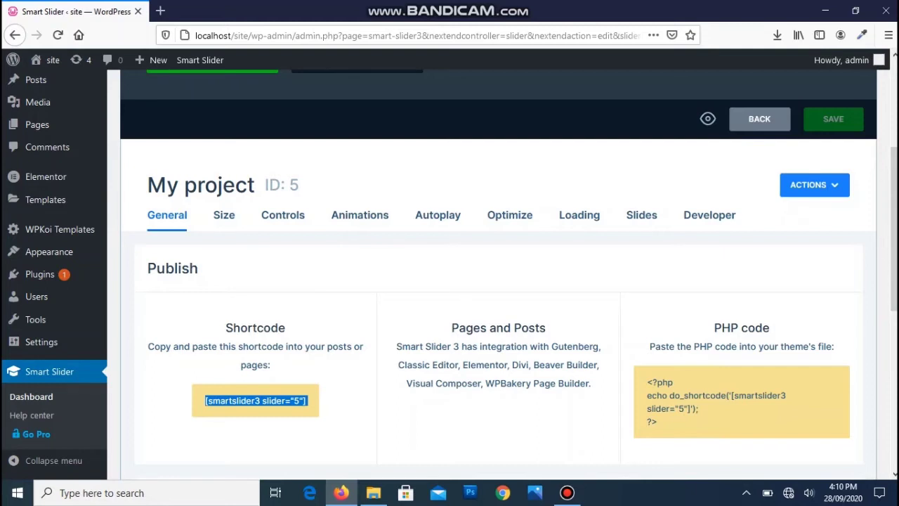
- Set the slider size to 800 px wide and 500 px high
{"action": "left_click", "coordinate": [224, 215]}
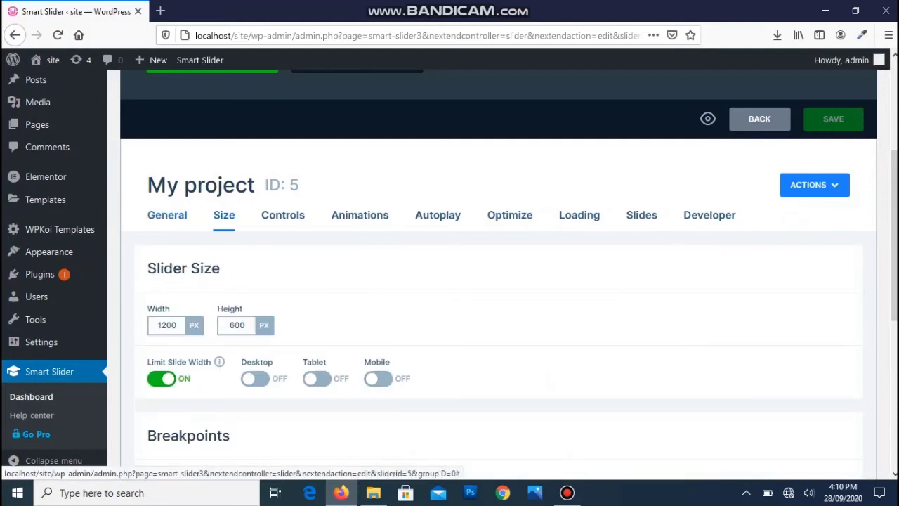
{"action": "left_click", "coordinate": [166, 325]}
{"action": "left_click_drag", "start_coordinate": [177, 325], "coordinate": [158, 325]}
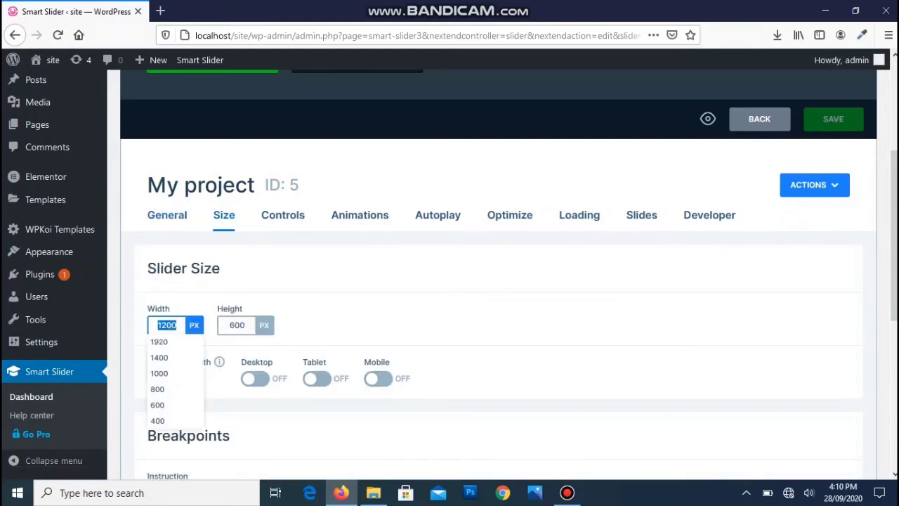
{"action": "left_click", "coordinate": [158, 389]}
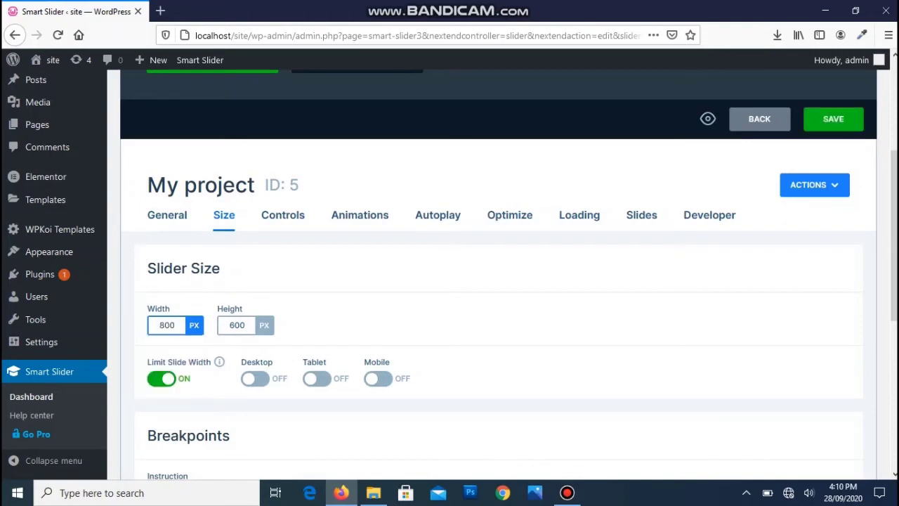
{"action": "left_click", "coordinate": [236, 326]}
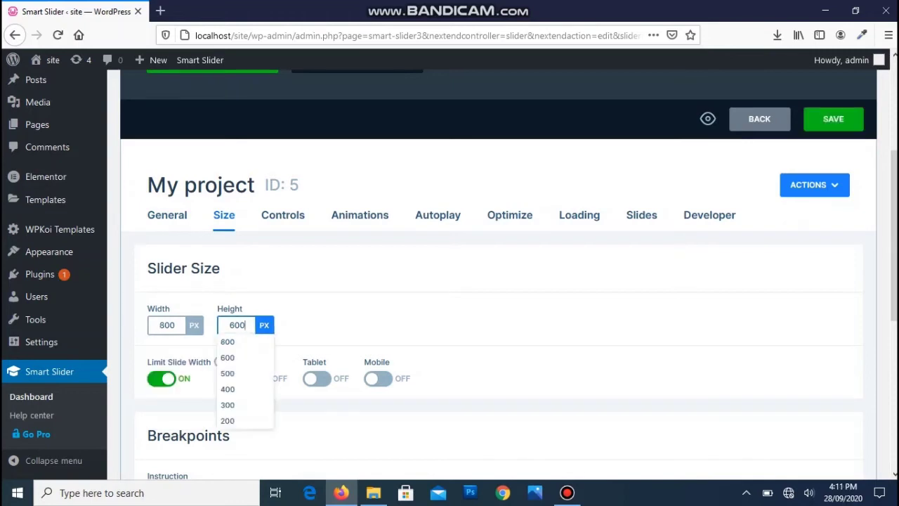
{"action": "left_click", "coordinate": [238, 374]}
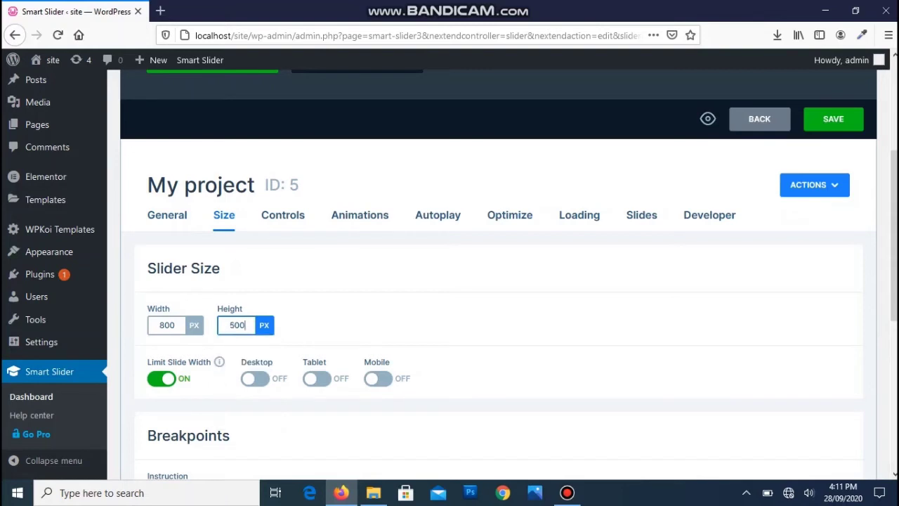
- Change the slider's layout to Boxed
{"action": "scroll", "coordinate": [509, 274], "scroll_direction": "down", "scroll_amount": 3}
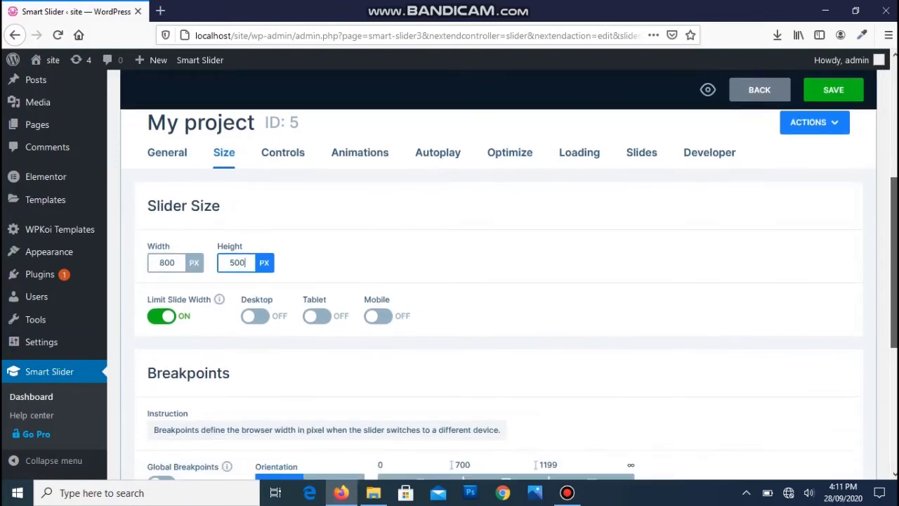
{"action": "scroll", "coordinate": [509, 295], "scroll_direction": "down", "scroll_amount": 3}
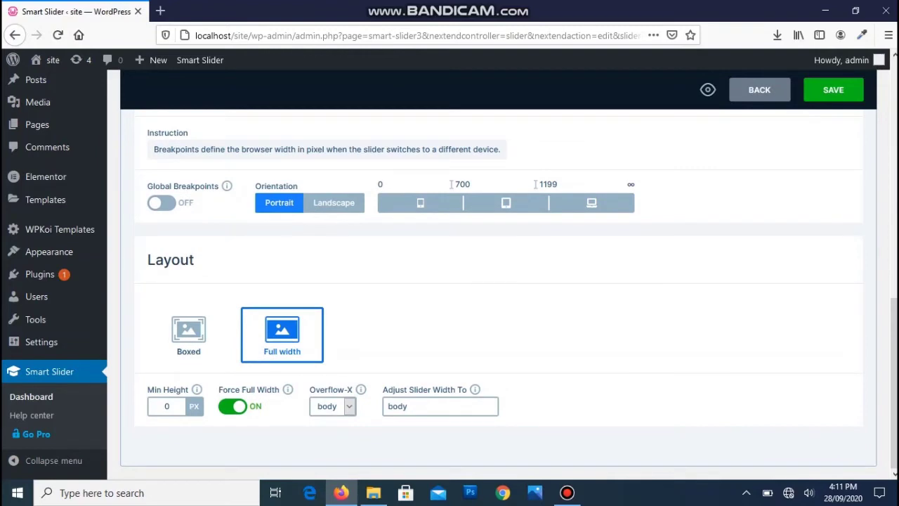
{"action": "left_click", "coordinate": [188, 334]}
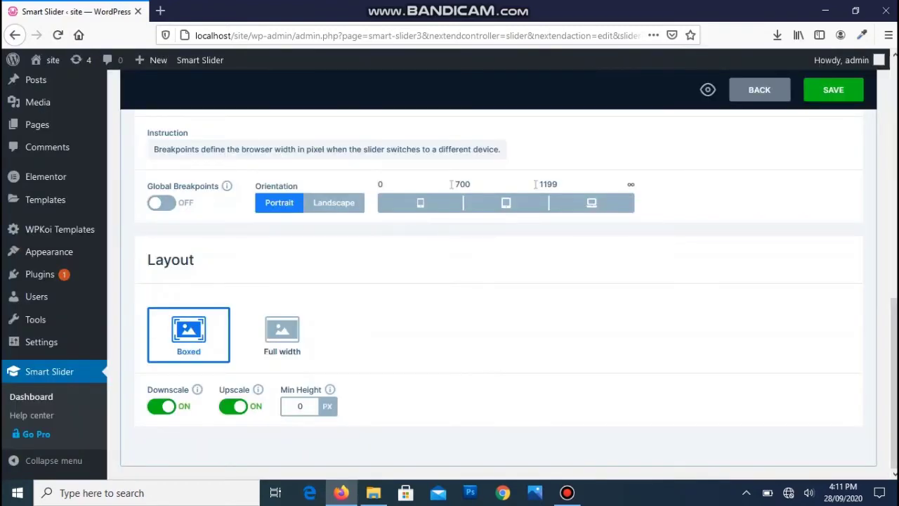
- Enable autoplay for the slider with a slide duration of 5000 ms, and save the project
{"action": "scroll", "coordinate": [509, 295], "scroll_direction": "up", "scroll_amount": 5}
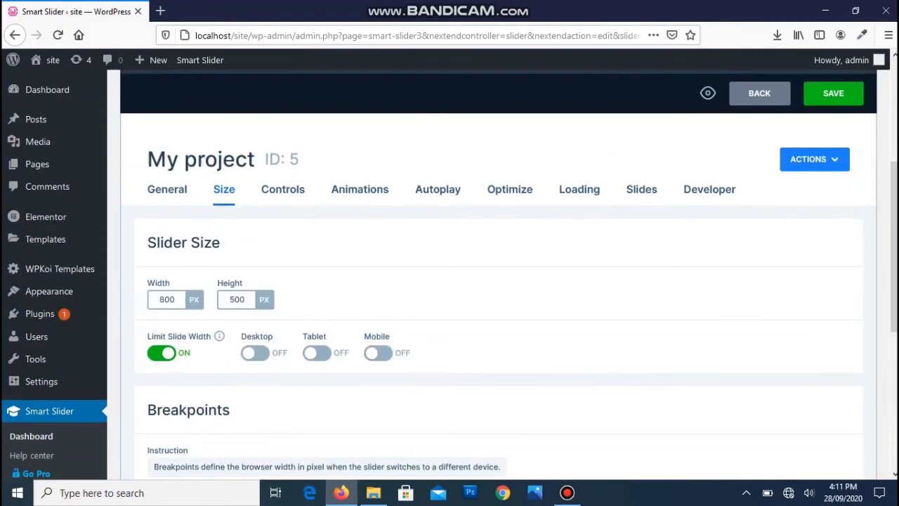
{"action": "left_click", "coordinate": [438, 189]}
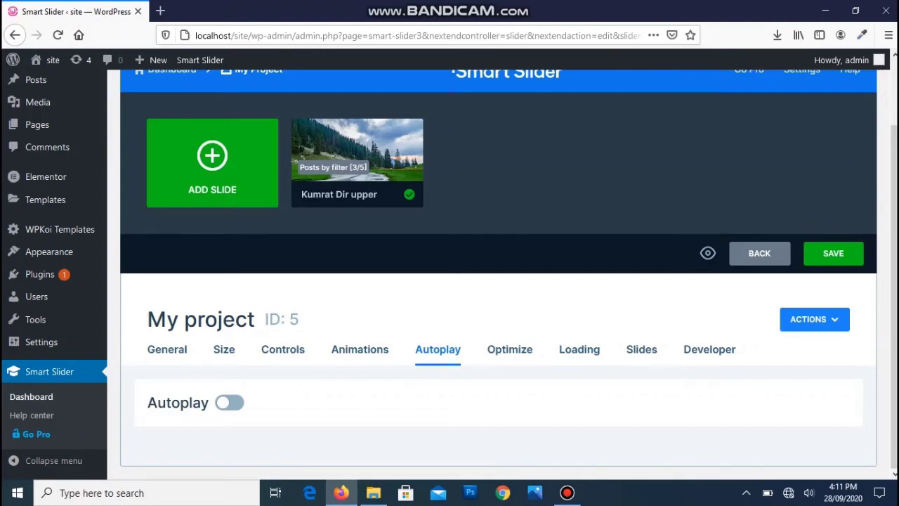
{"action": "left_click", "coordinate": [230, 402]}
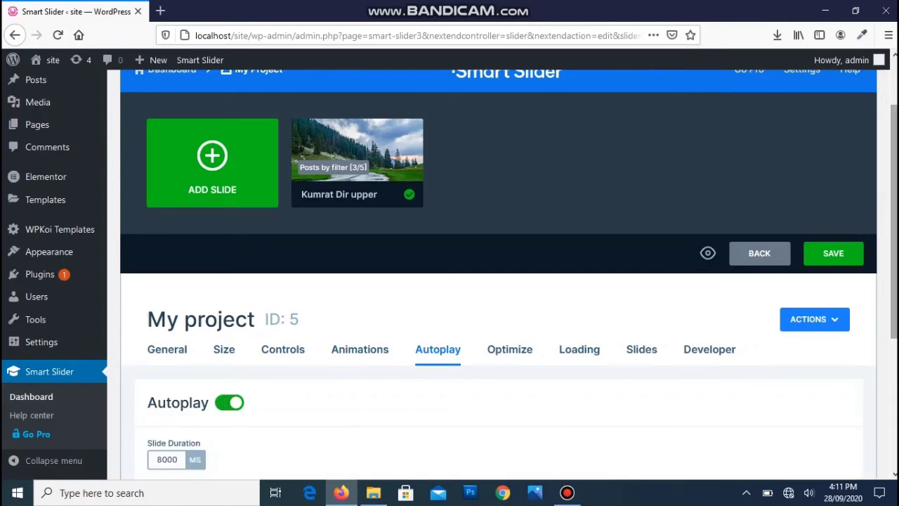
{"action": "scroll", "coordinate": [499, 281], "scroll_direction": "down", "scroll_amount": 2}
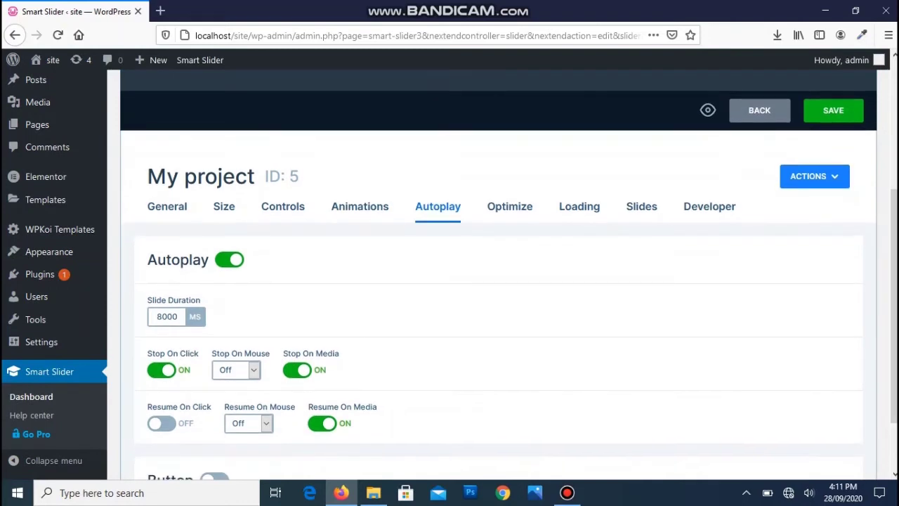
{"action": "double_click", "coordinate": [167, 316]}
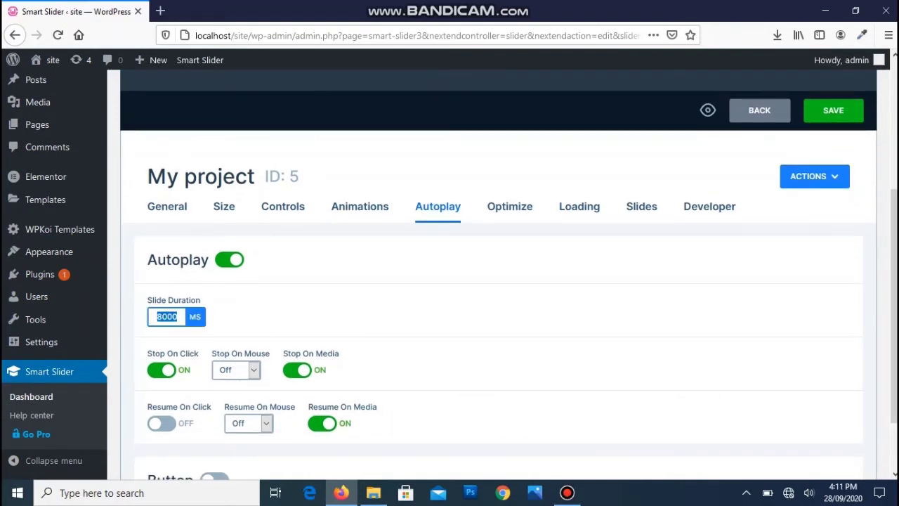
{"action": "type", "text": "5000"}
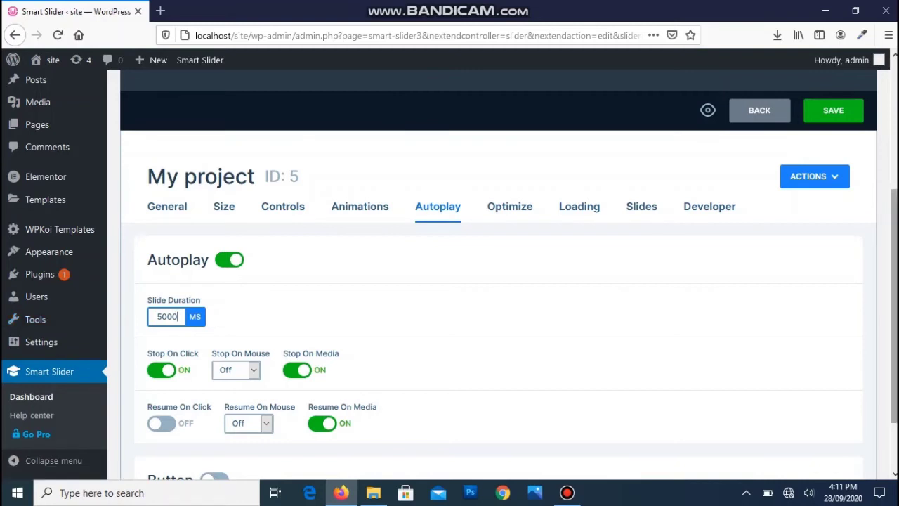
{"action": "scroll", "coordinate": [499, 281], "scroll_direction": "down", "scroll_amount": 1}
{"action": "scroll", "coordinate": [498, 281], "scroll_direction": "up", "scroll_amount": 1}
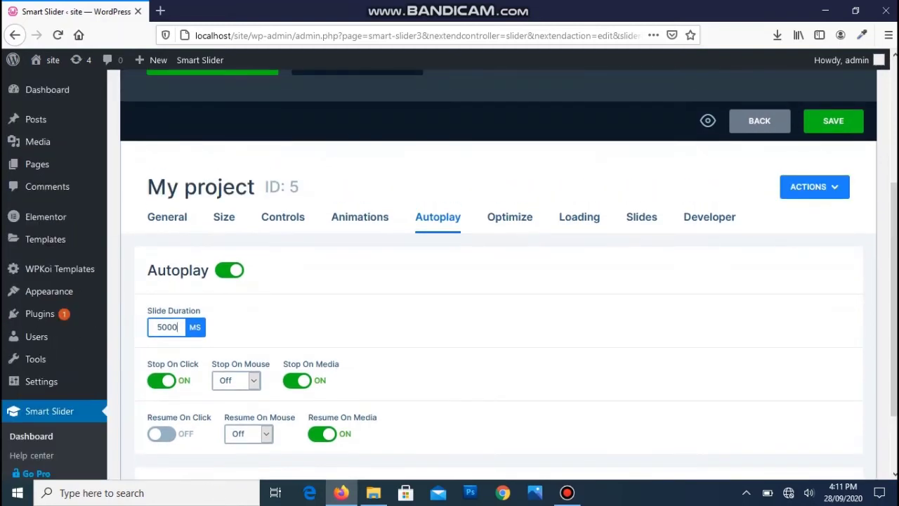
{"action": "left_click", "coordinate": [833, 121]}
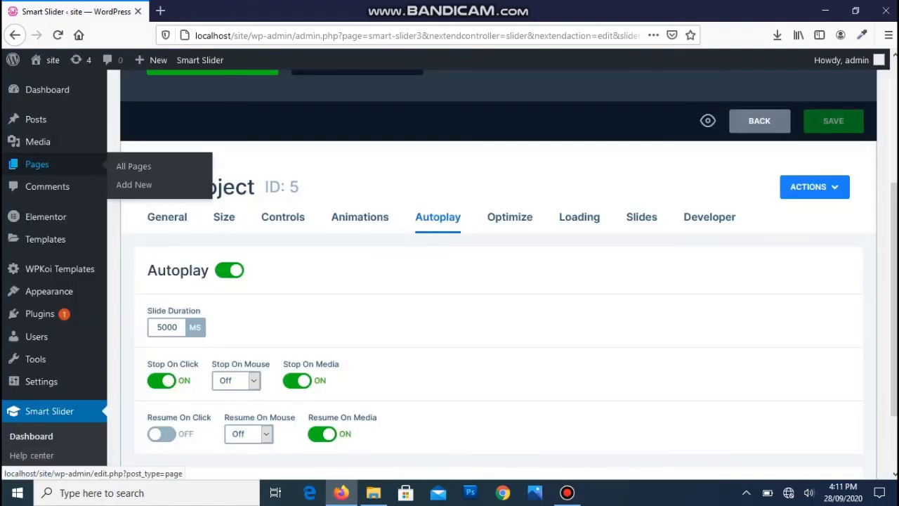
- Open the existing frontpage page for editing, insert the copied shortcode [smartslider3 slider="5"] below its title, and update the page
{"action": "mouse_move", "coordinate": [49, 59]}
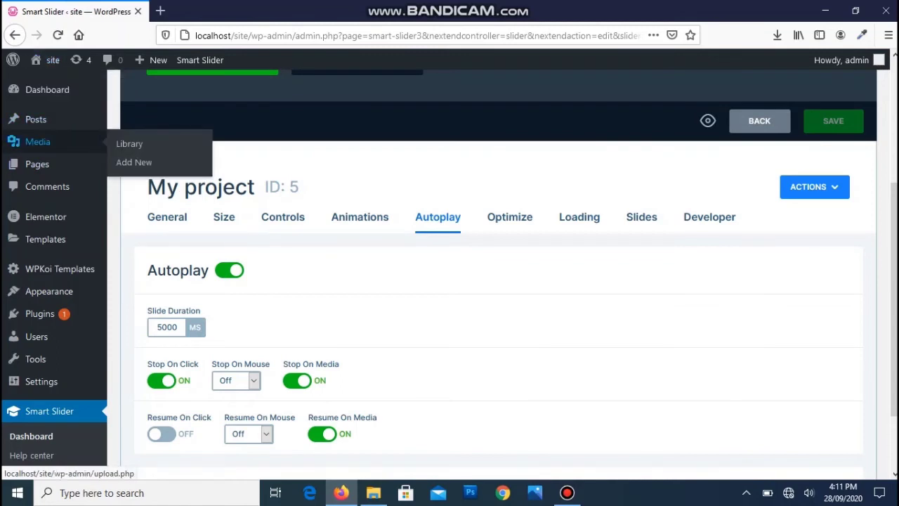
{"action": "mouse_move", "coordinate": [38, 164]}
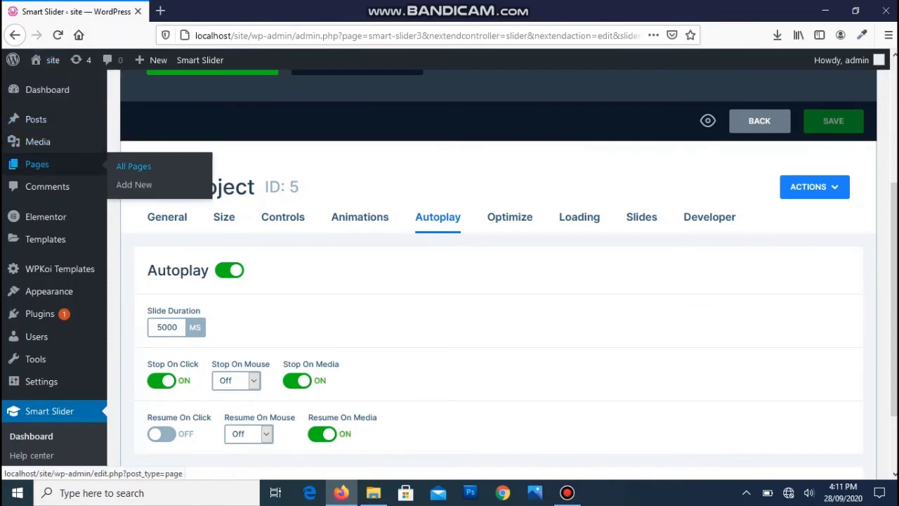
{"action": "left_click", "coordinate": [134, 166]}
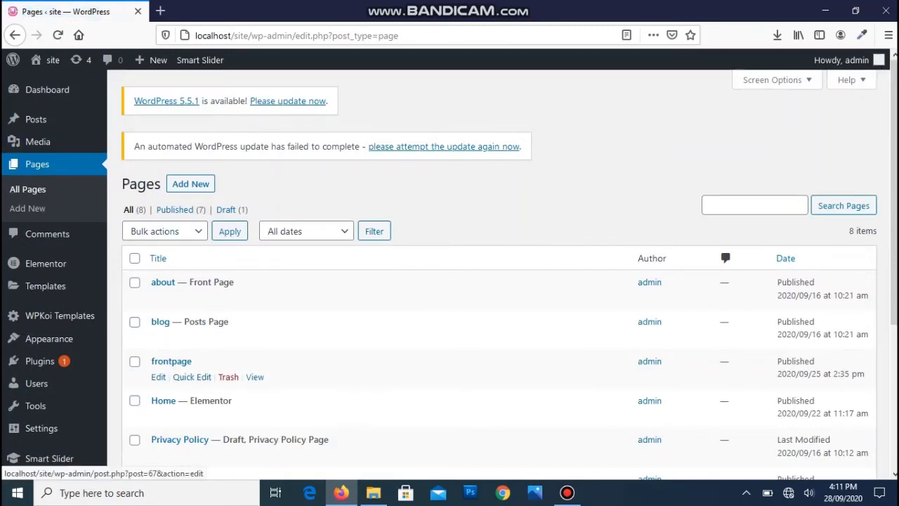
{"action": "left_click", "coordinate": [158, 376]}
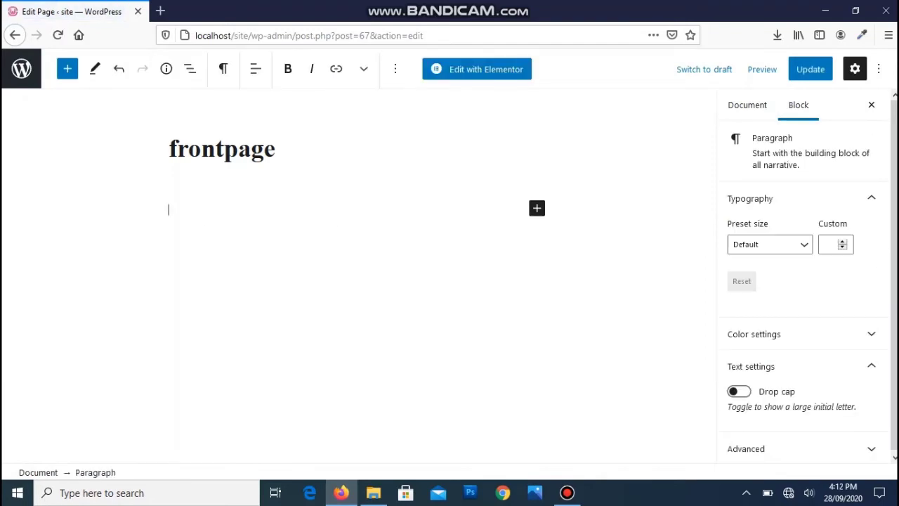
{"action": "key", "text": "ctrl+v"}
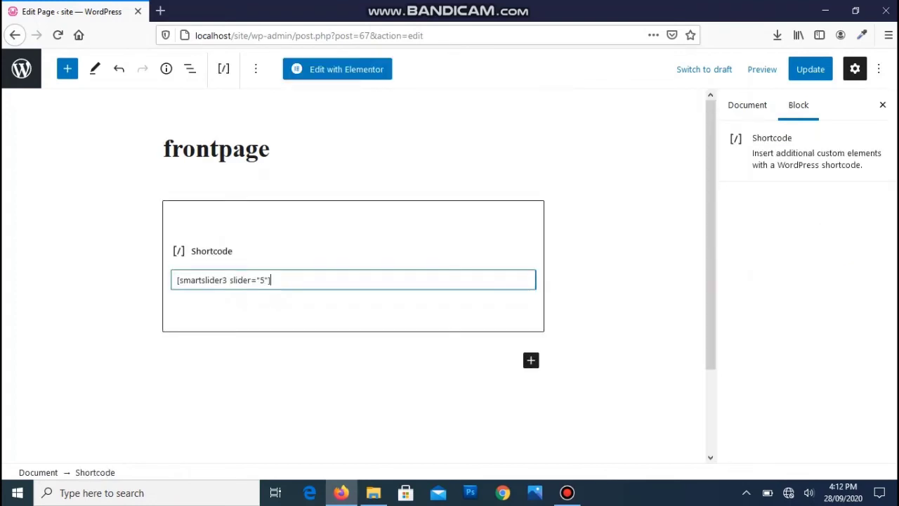
{"action": "left_click", "coordinate": [810, 69]}
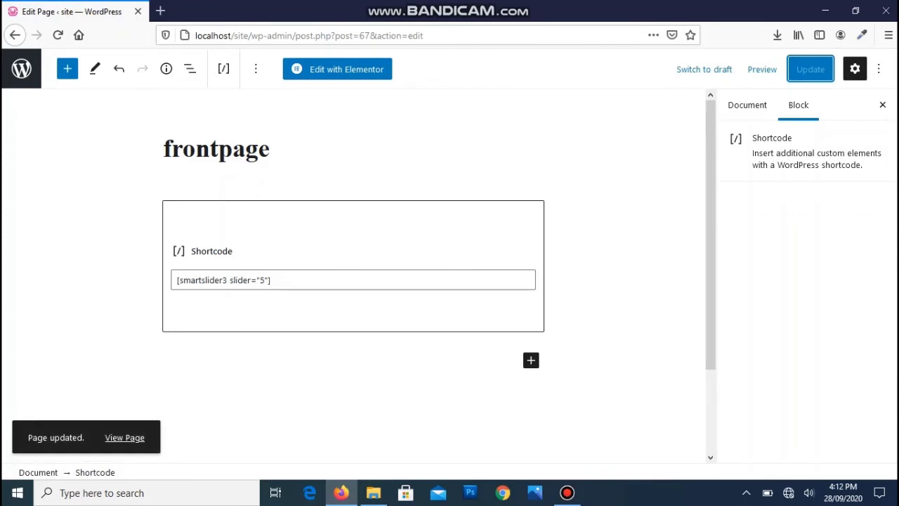
- Return to the pages list, open the published frontpage in a new browser tab, and examine the slider there
{"action": "left_click", "coordinate": [22, 68]}
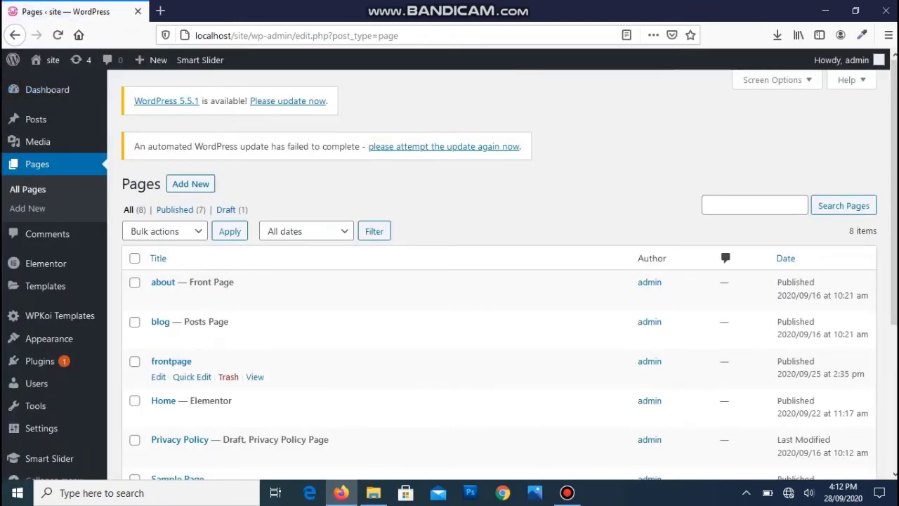
{"action": "right_click", "coordinate": [254, 377]}
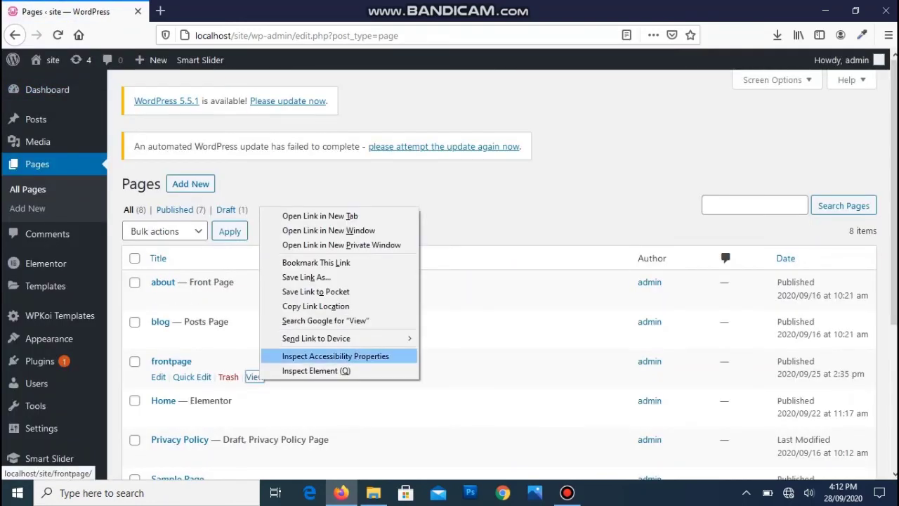
{"action": "key", "text": "Return"}
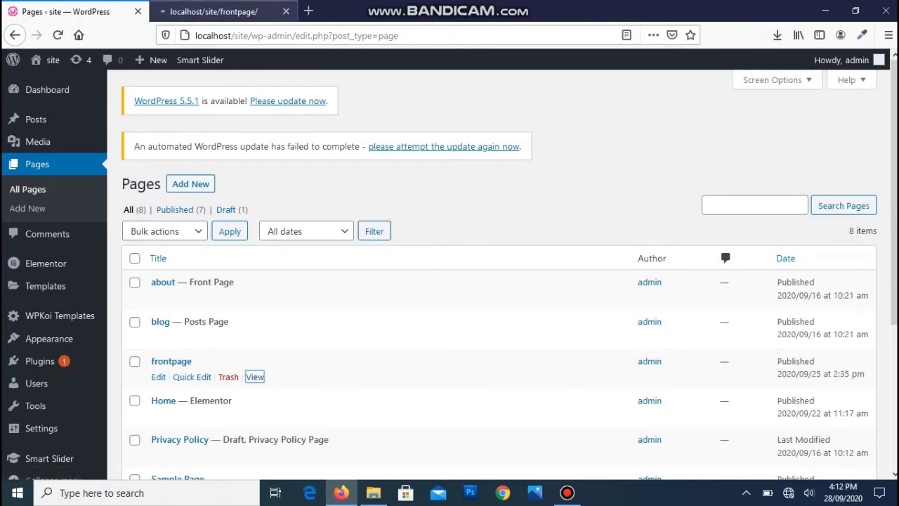
{"action": "key", "text": "ctrl+Tab"}
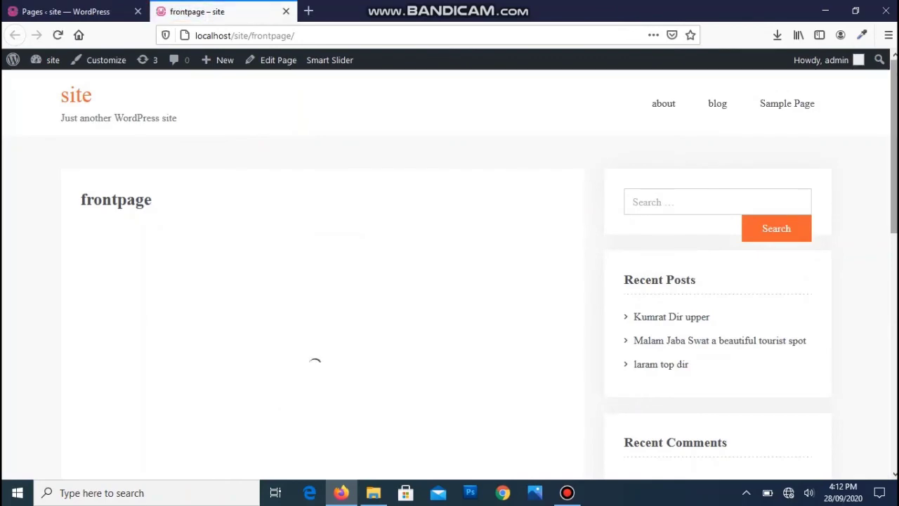
{"action": "scroll", "coordinate": [318, 365], "scroll_direction": "down", "scroll_amount": 2}
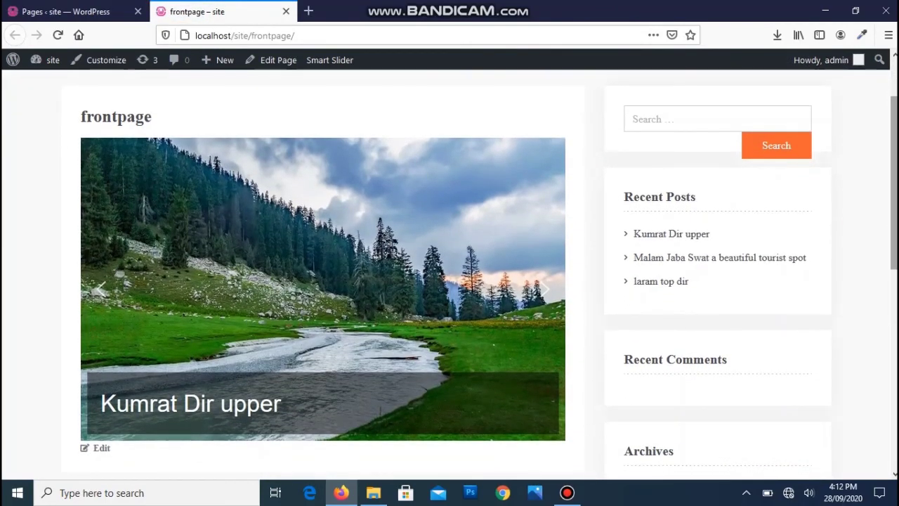